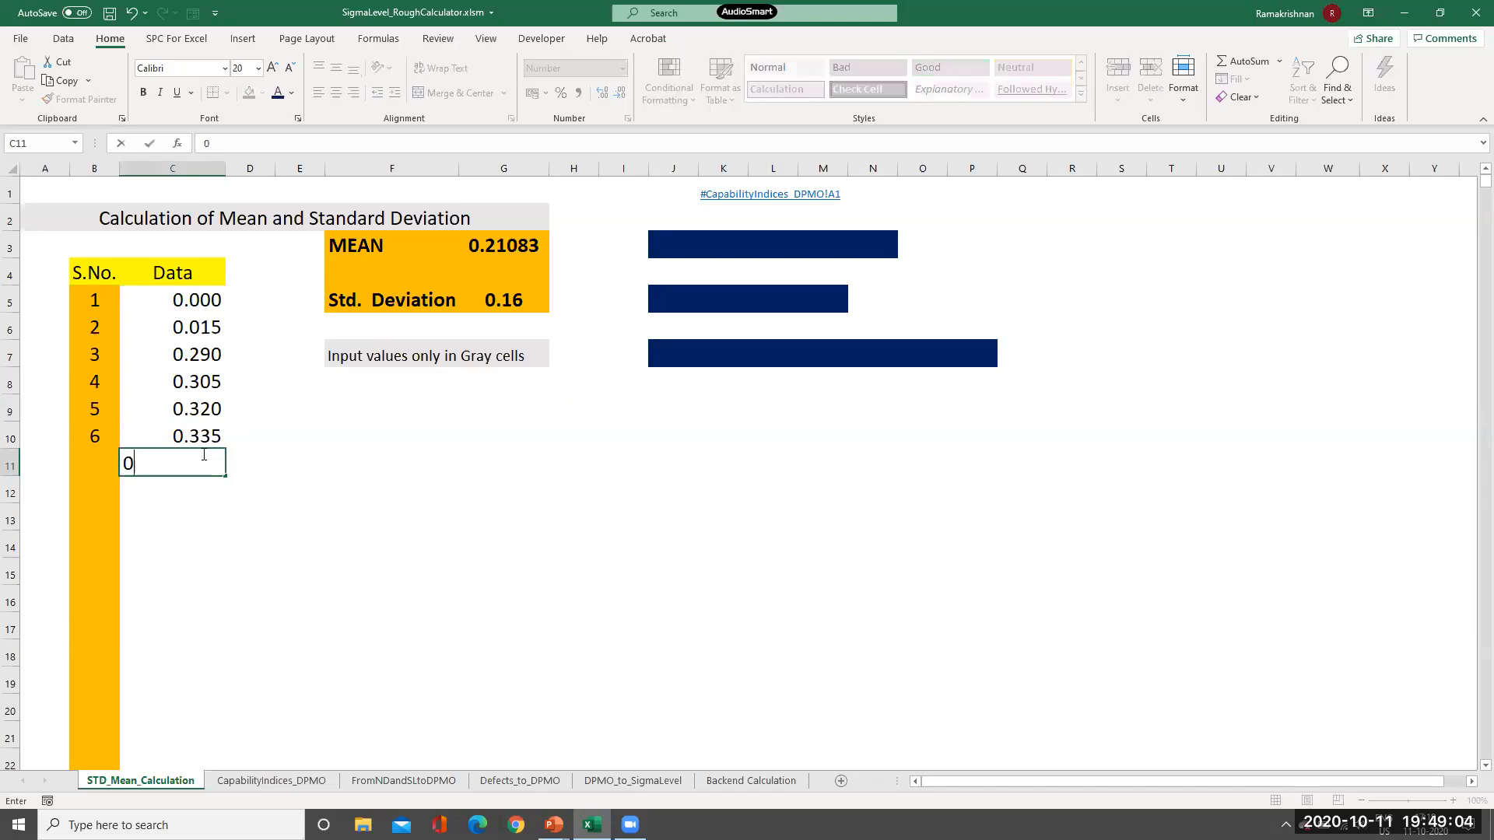
Enter 0.5 in C11 as the seventh data value, then check B5's serial-number formula.
type("5")
key("Return")
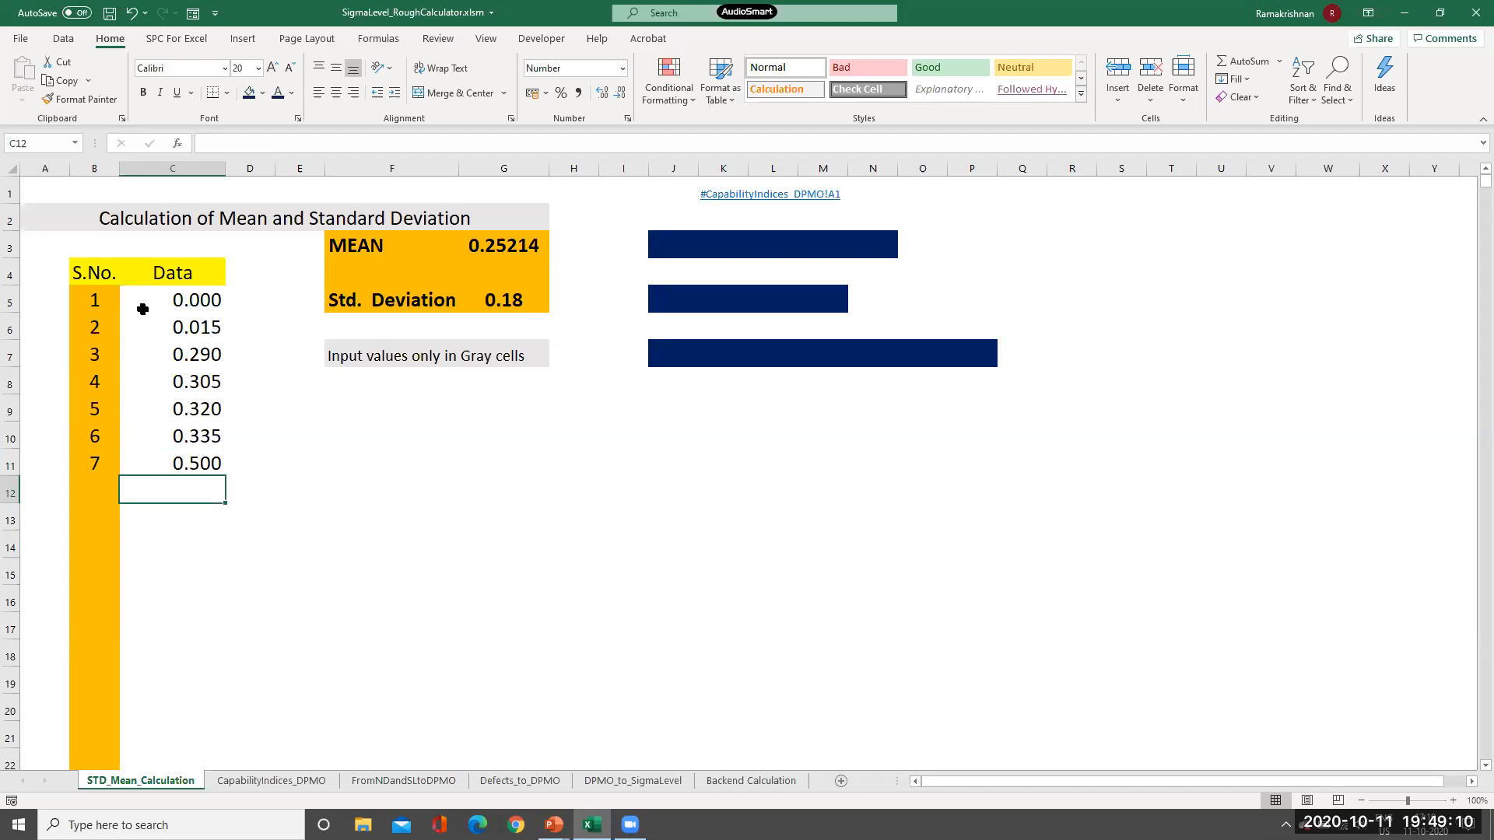
left_click(93, 299)
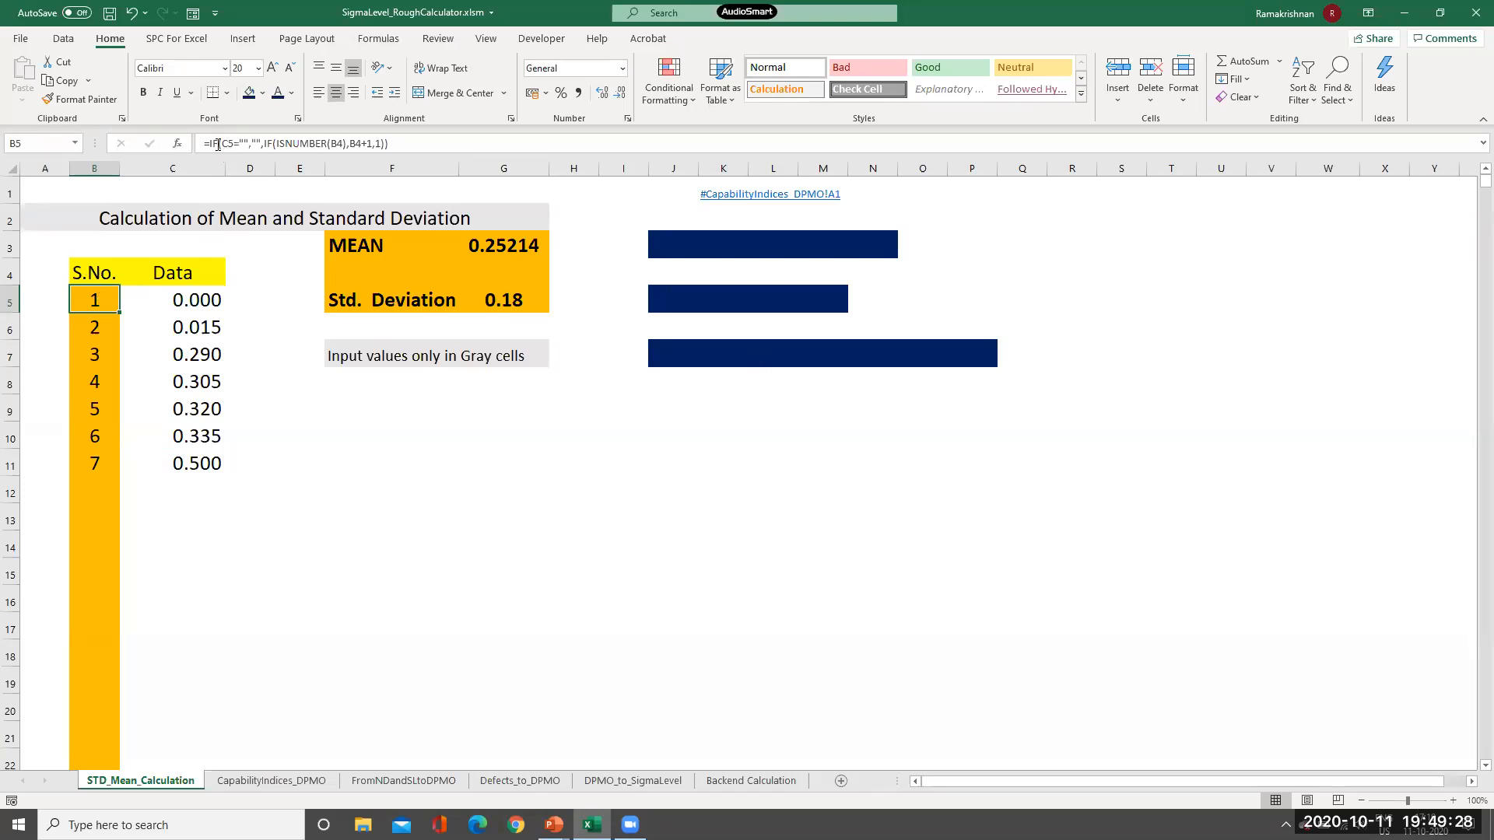
Reveal the serial-number IF formula label in J7 and compare it with cells B4 and B5.
left_click(659, 359)
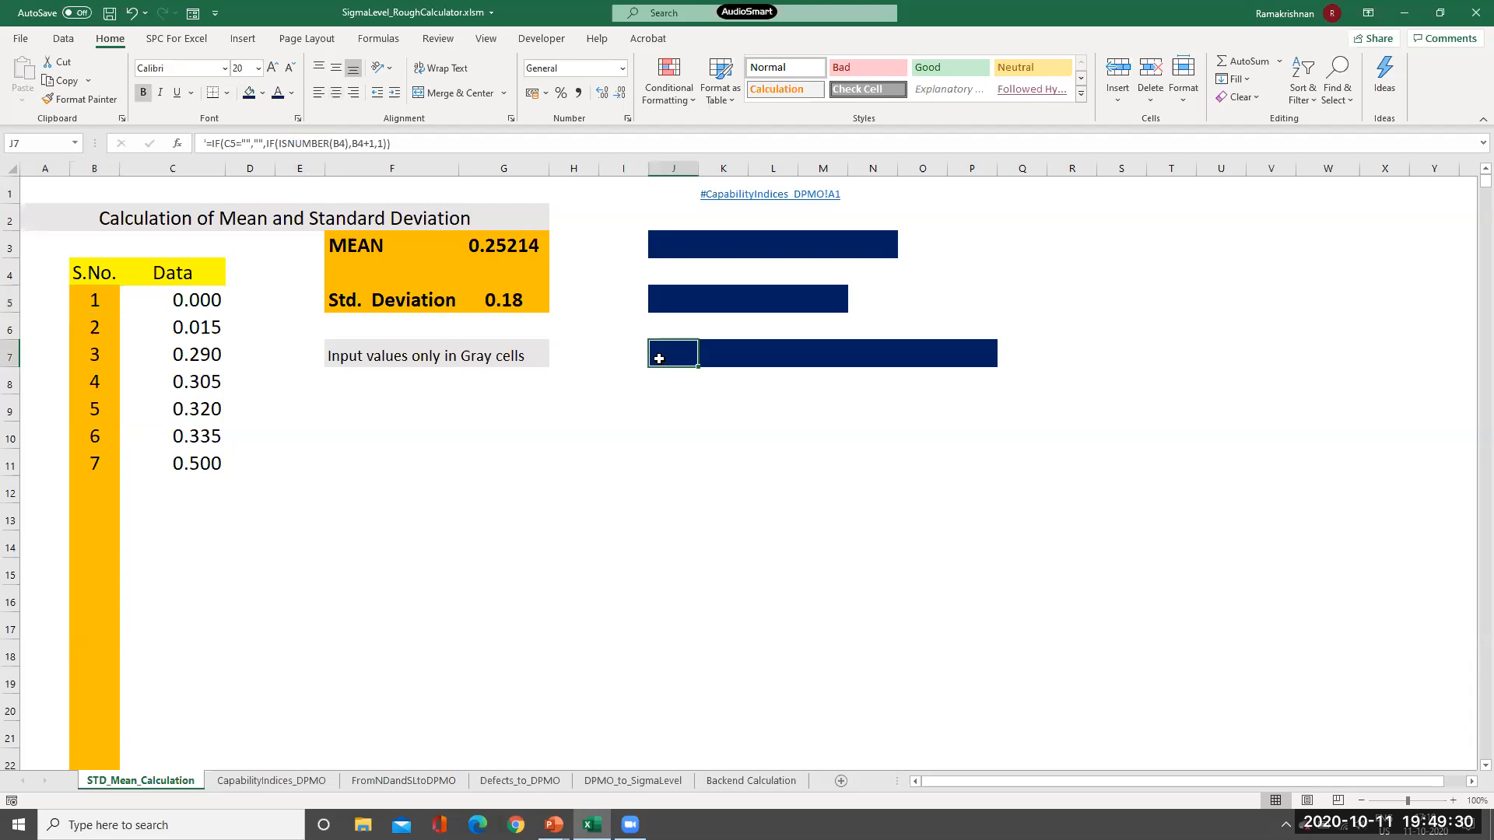
double_click(659, 359)
left_click(672, 435)
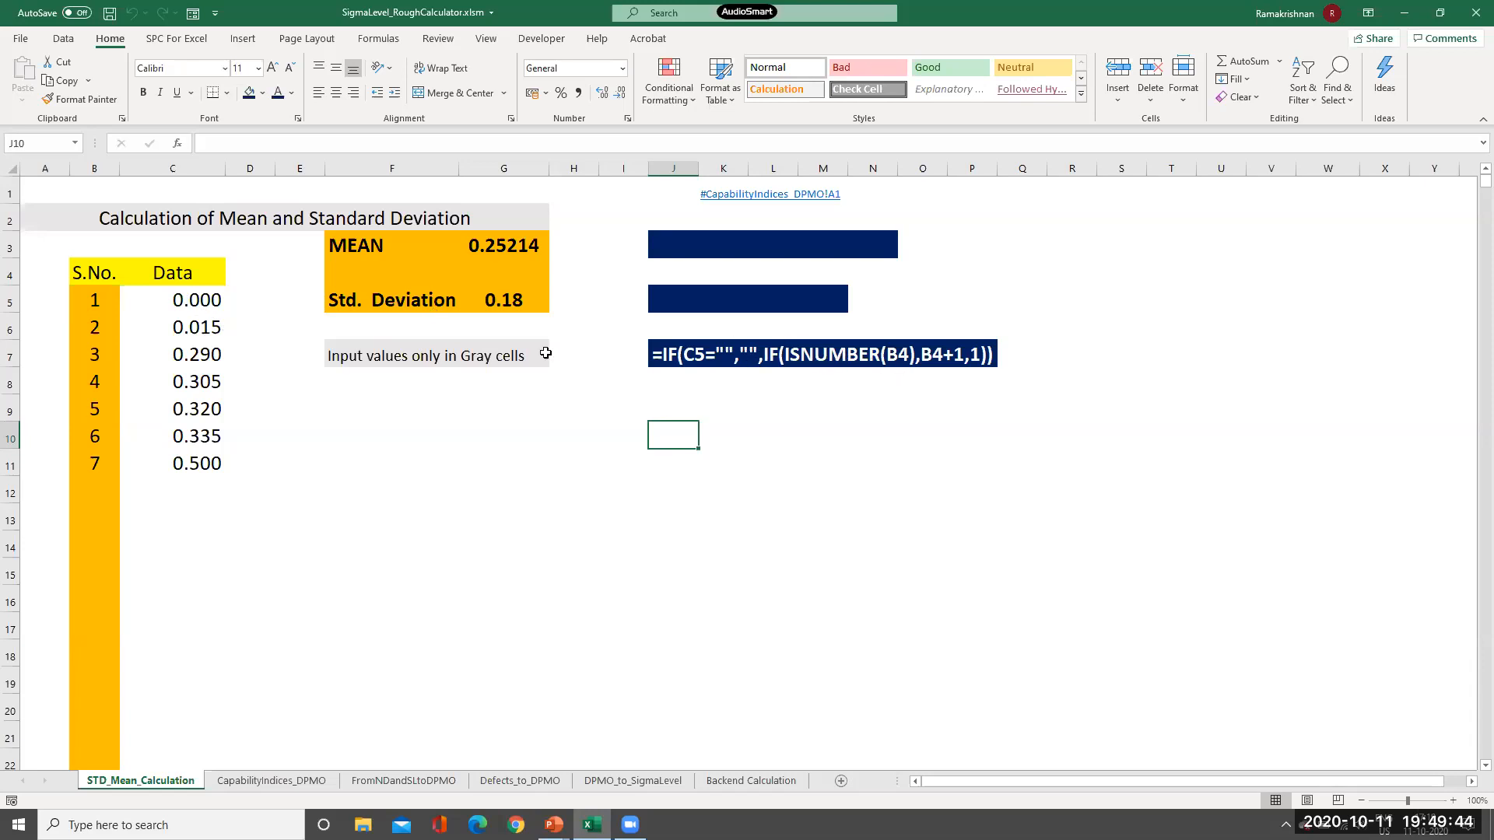
left_click(94, 273)
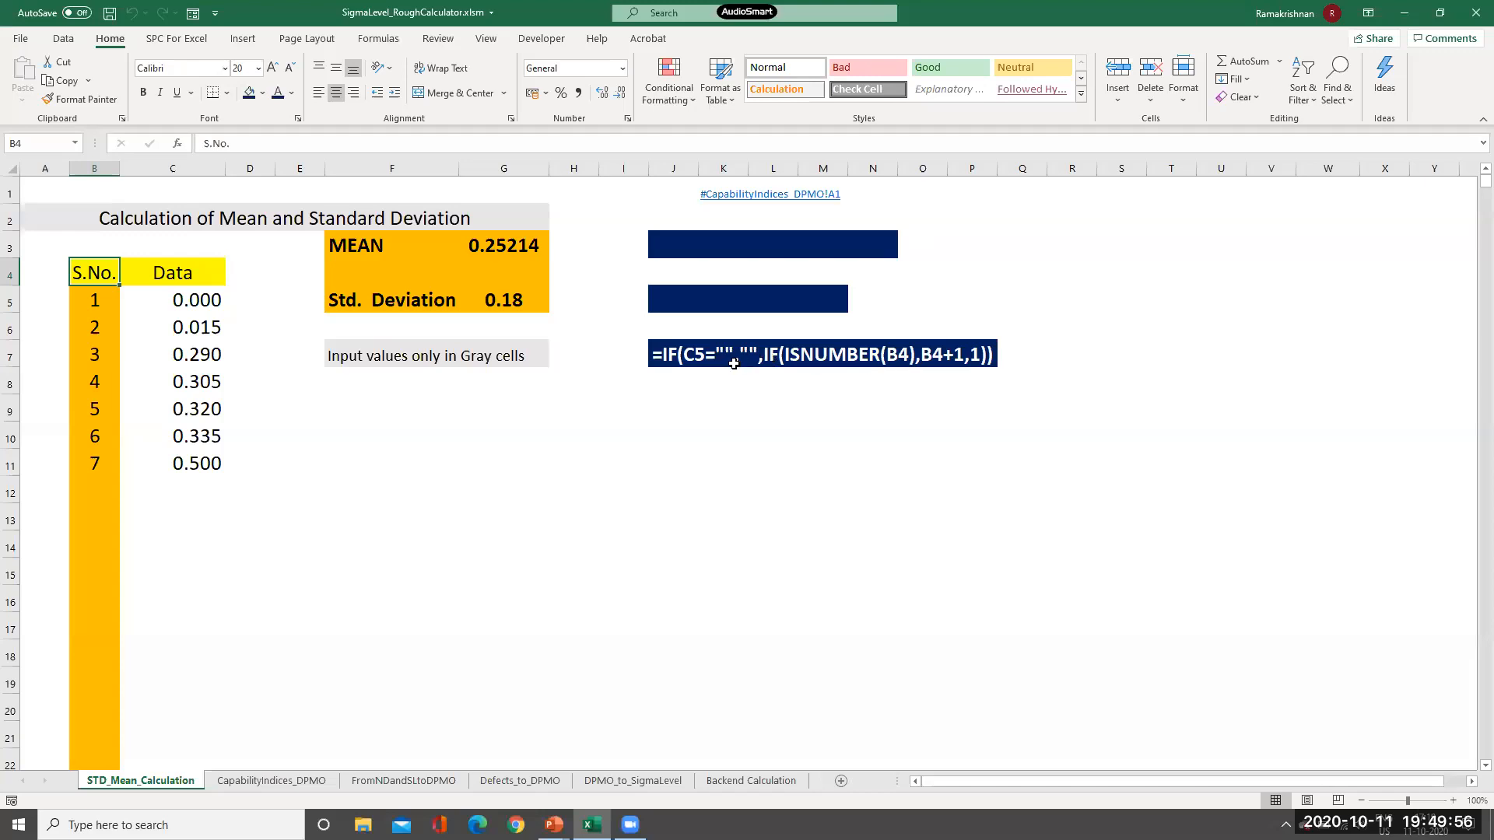
left_click(91, 304)
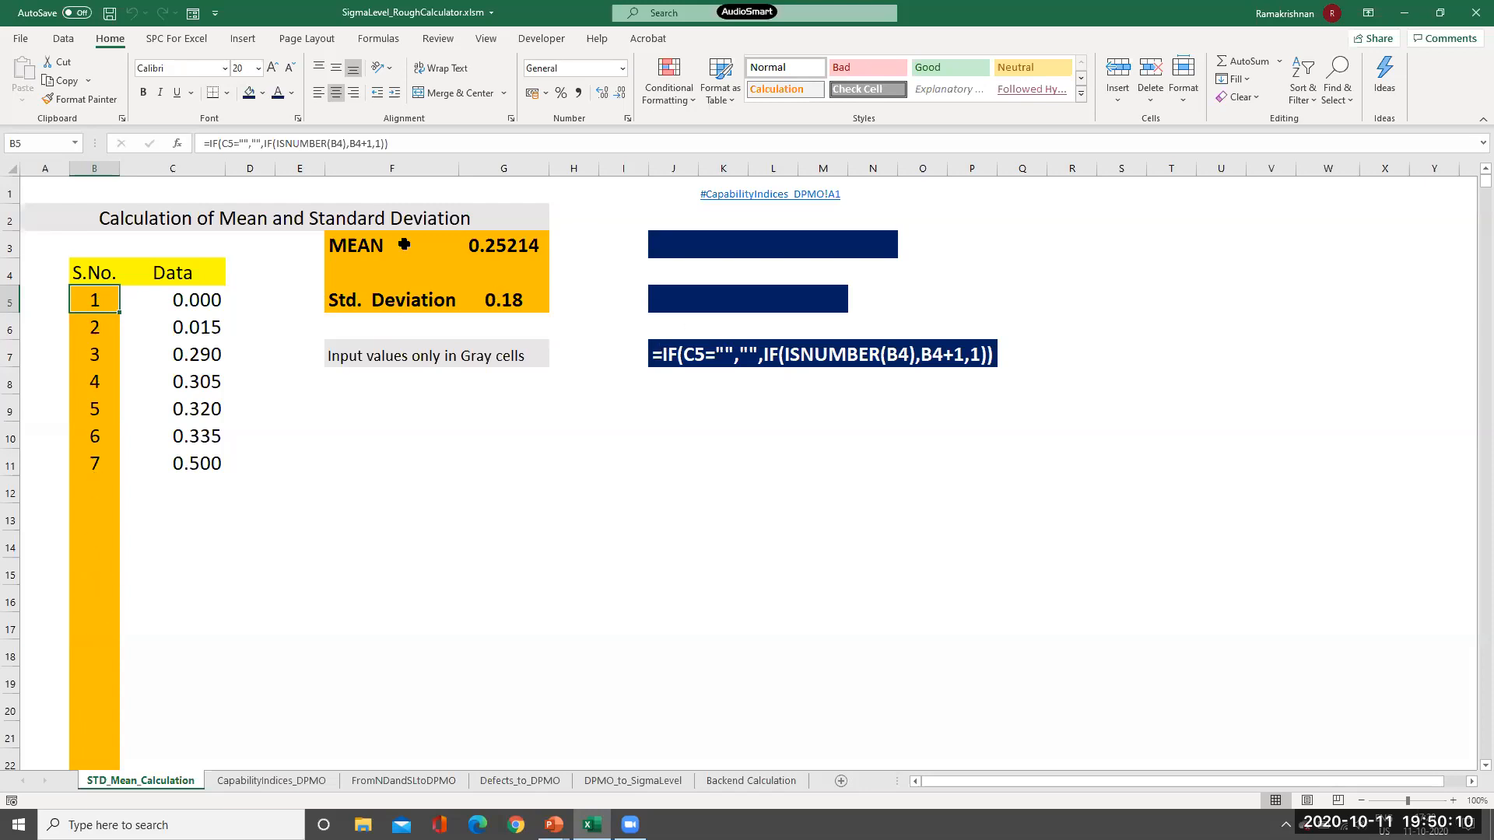
Check G3's AVERAGEA formula, then reveal the AVERAGEA and STDEVA formula labels in J3 and J5.
left_click(506, 245)
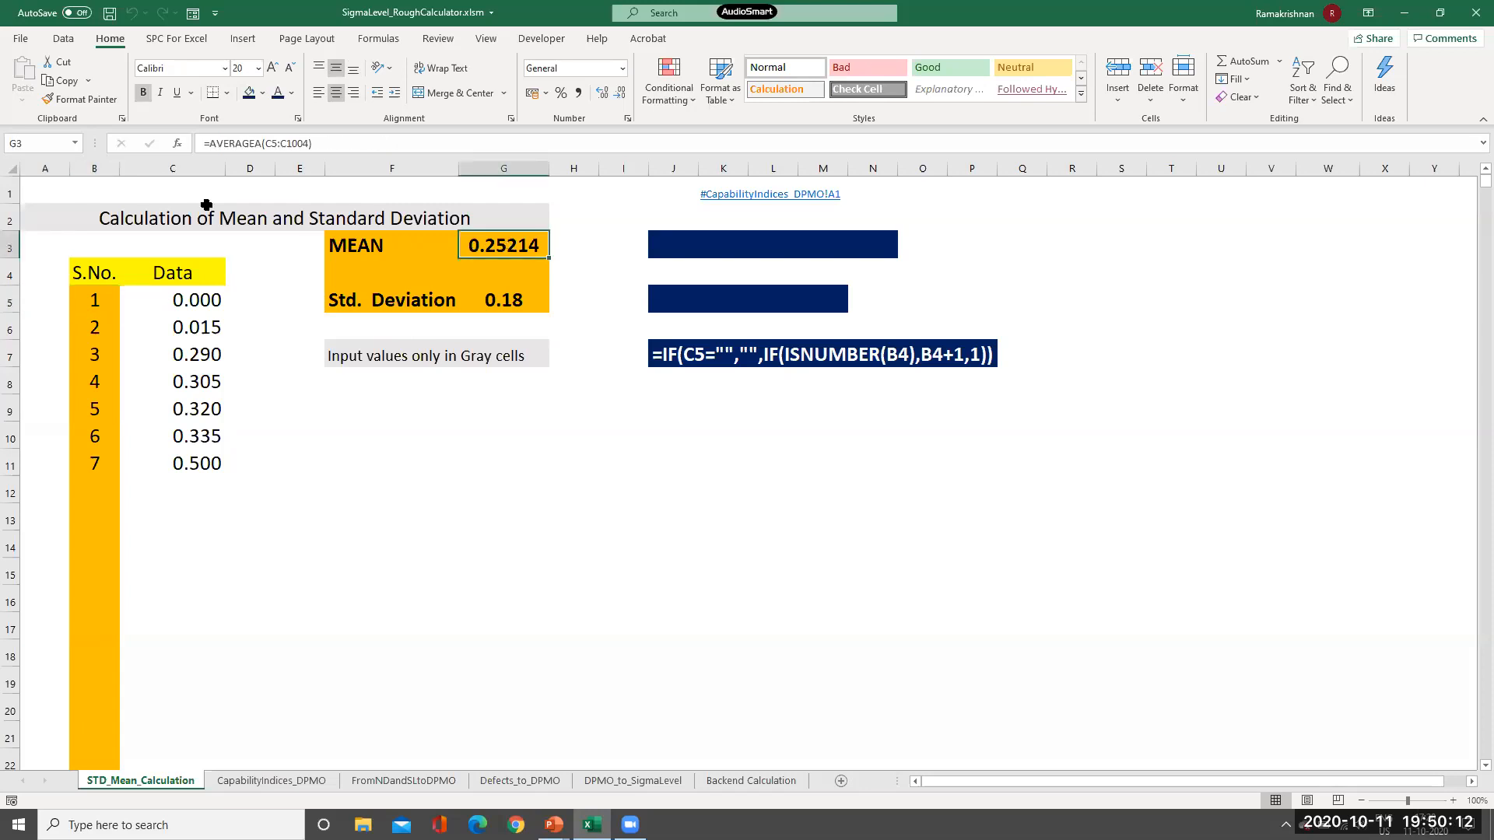
left_click(658, 240)
double_click(657, 240)
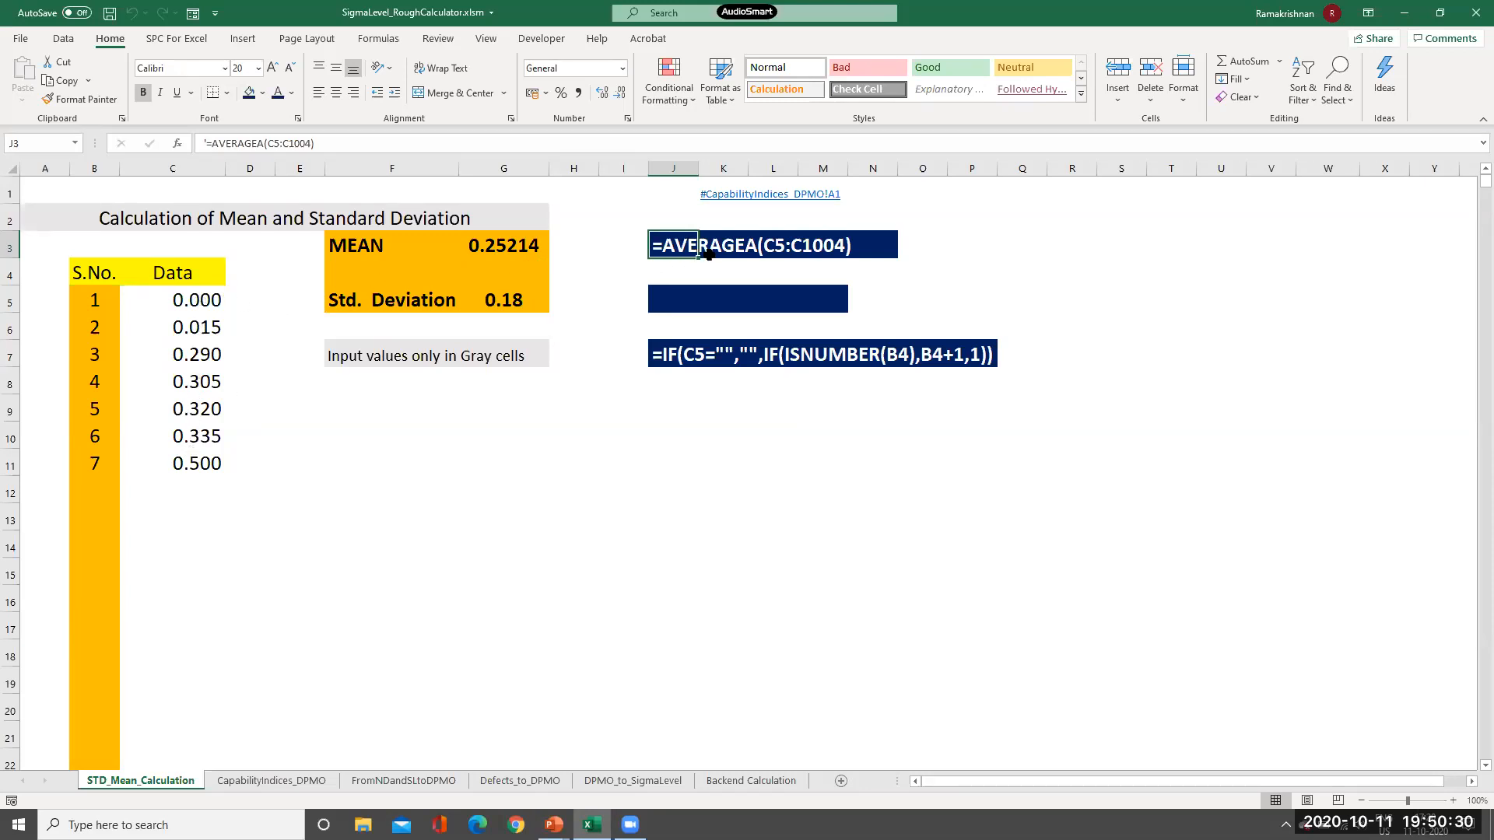
left_click(666, 302)
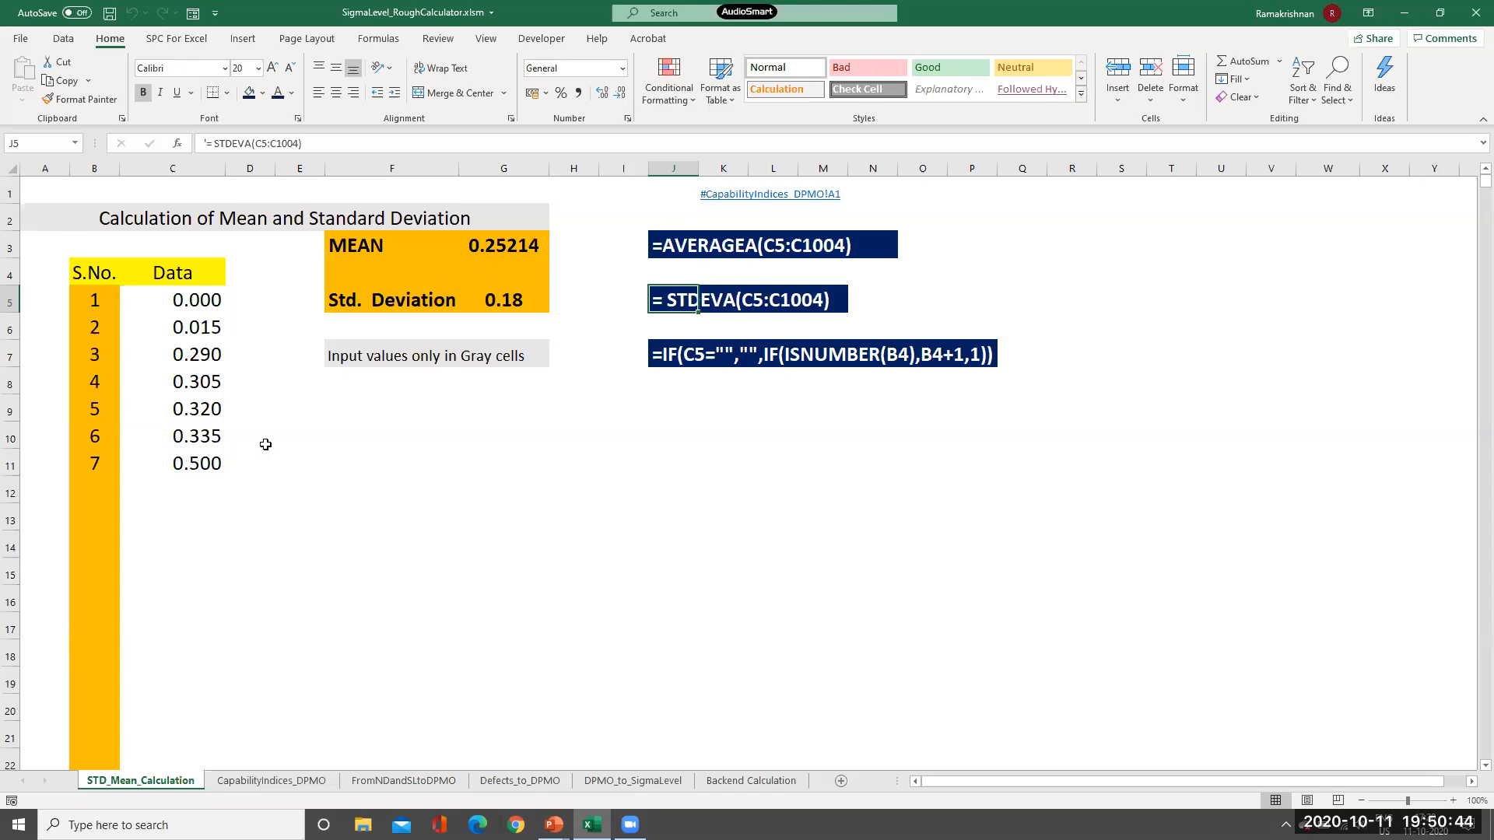
left_click(374, 452)
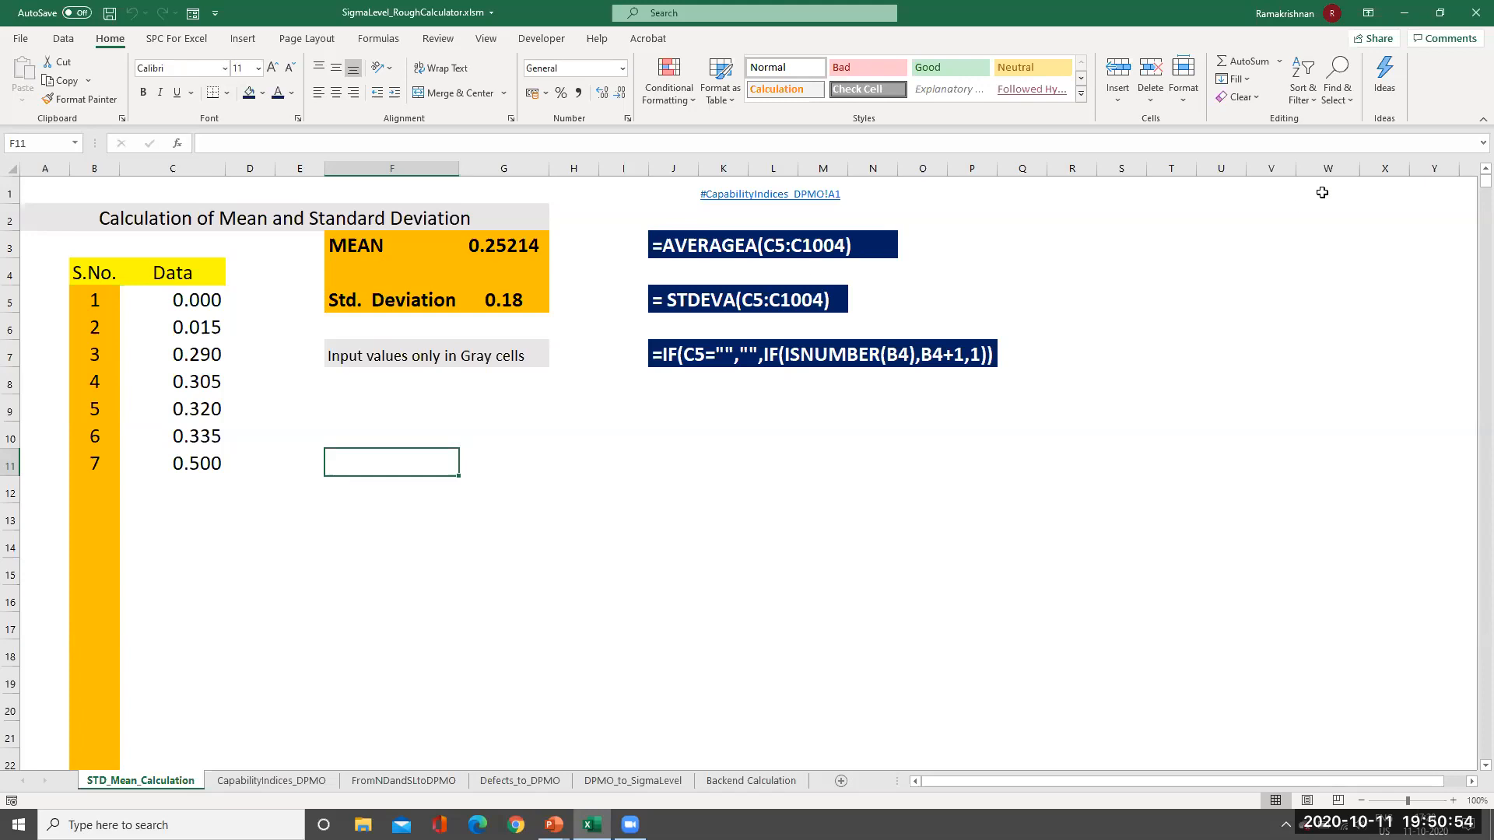
Color column W dark blue to reveal its helper values, then copy the 100 values in W2:W101.
left_click(1301, 163)
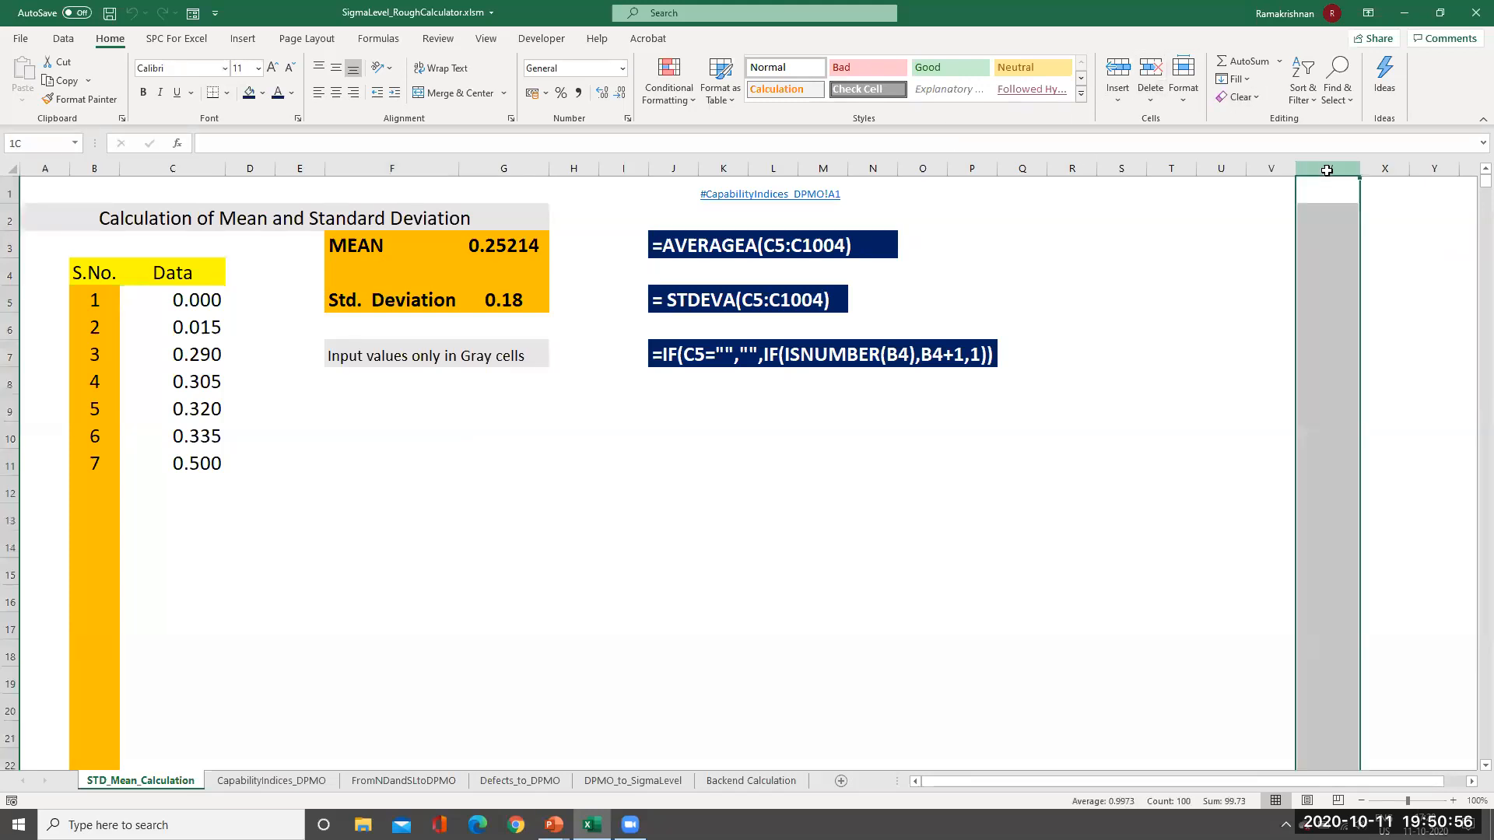
left_click(285, 93)
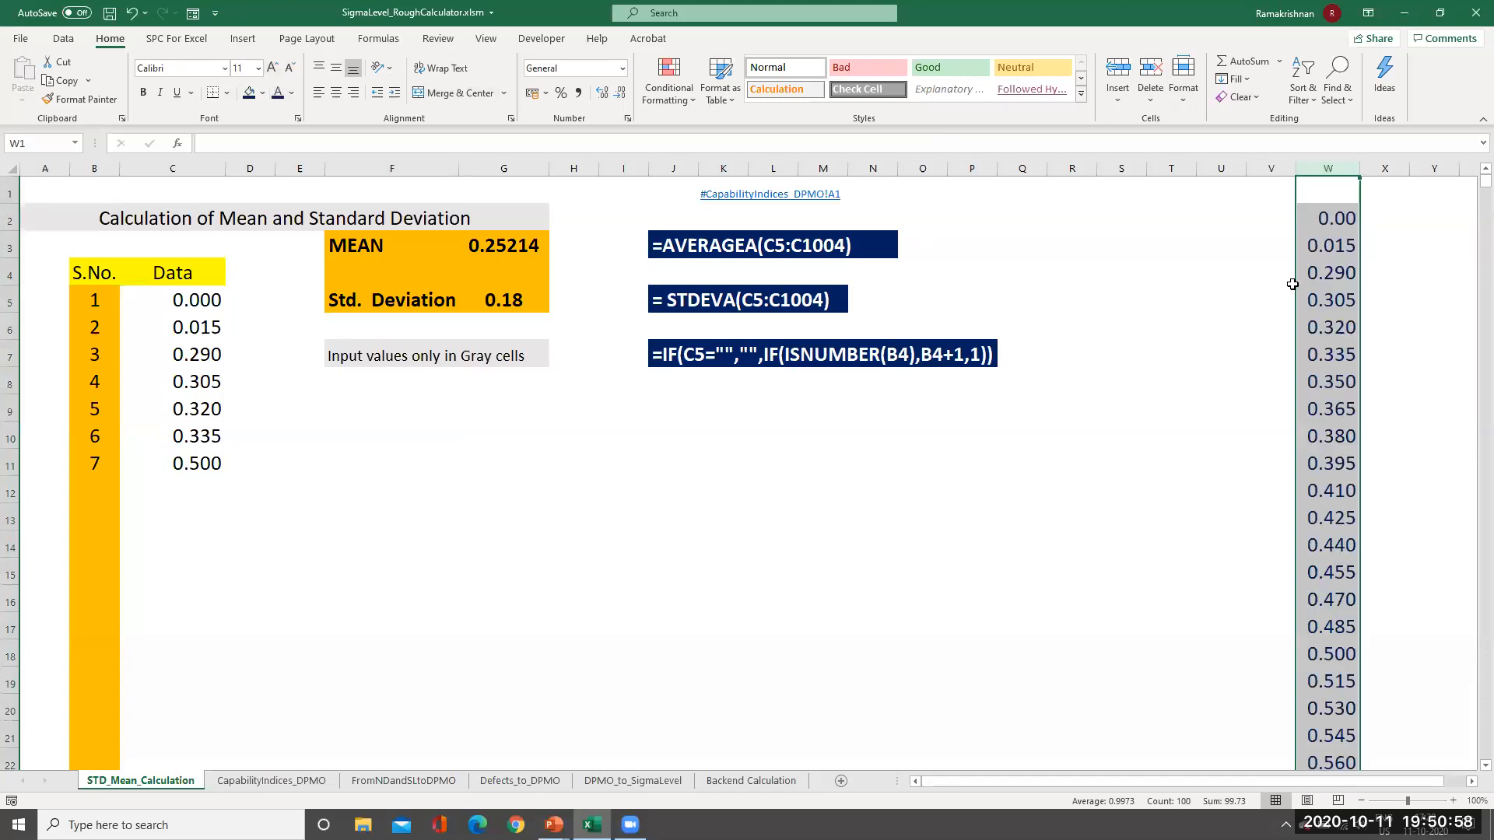
left_click(1321, 218)
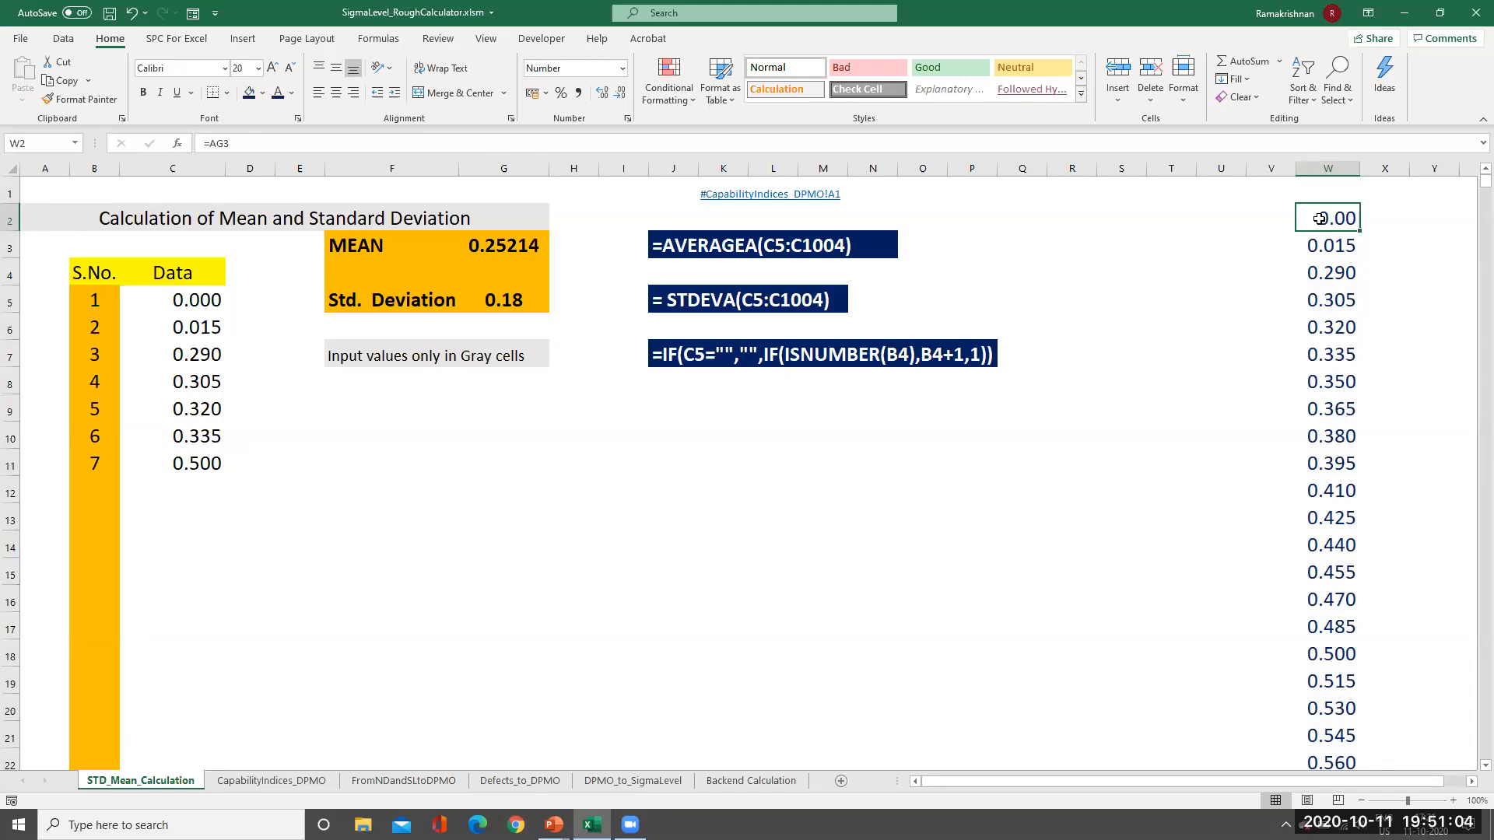
key("ctrl+shift+Down")
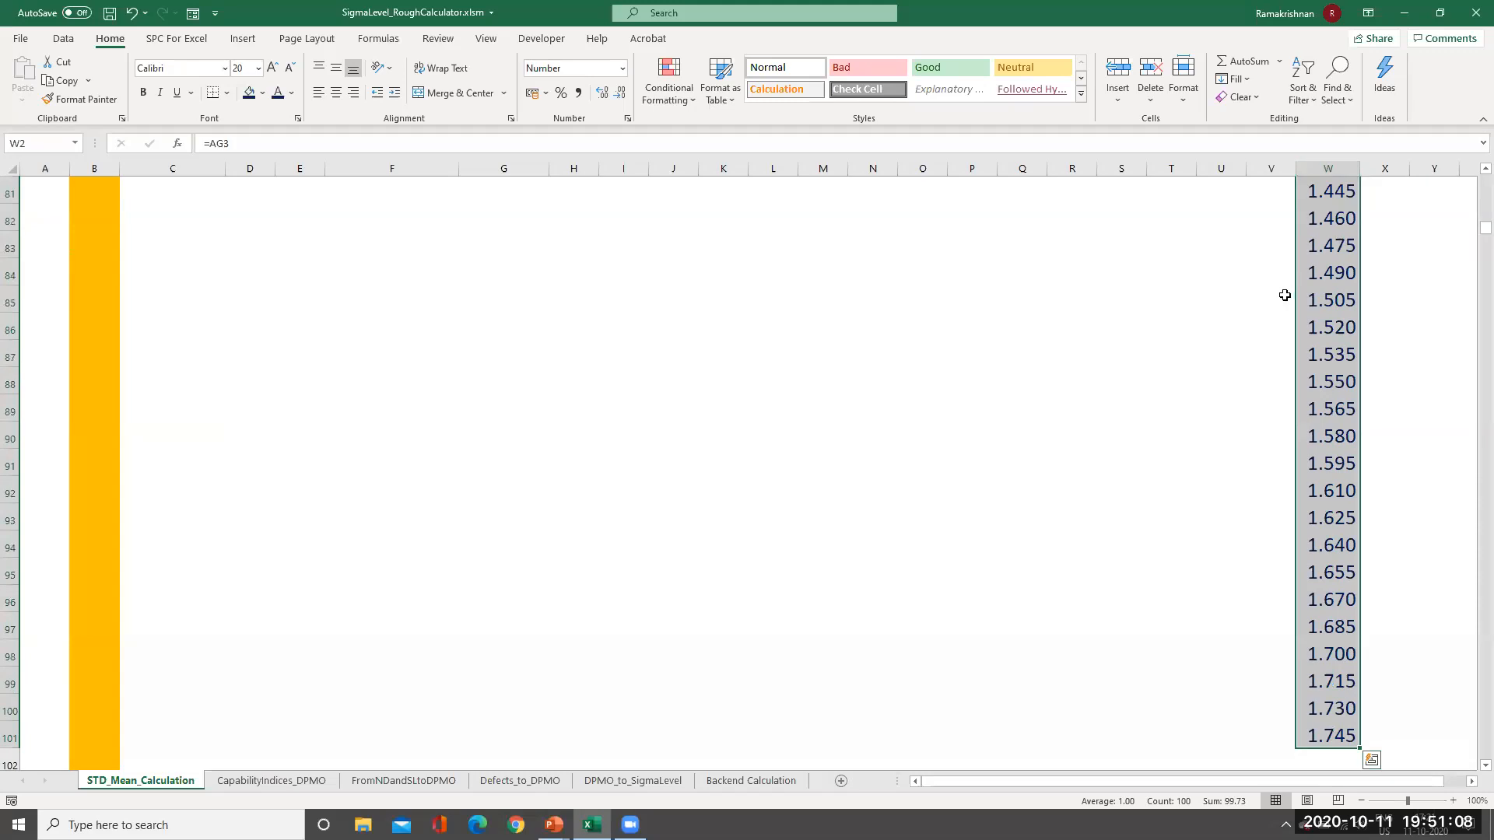
key("ctrl+c")
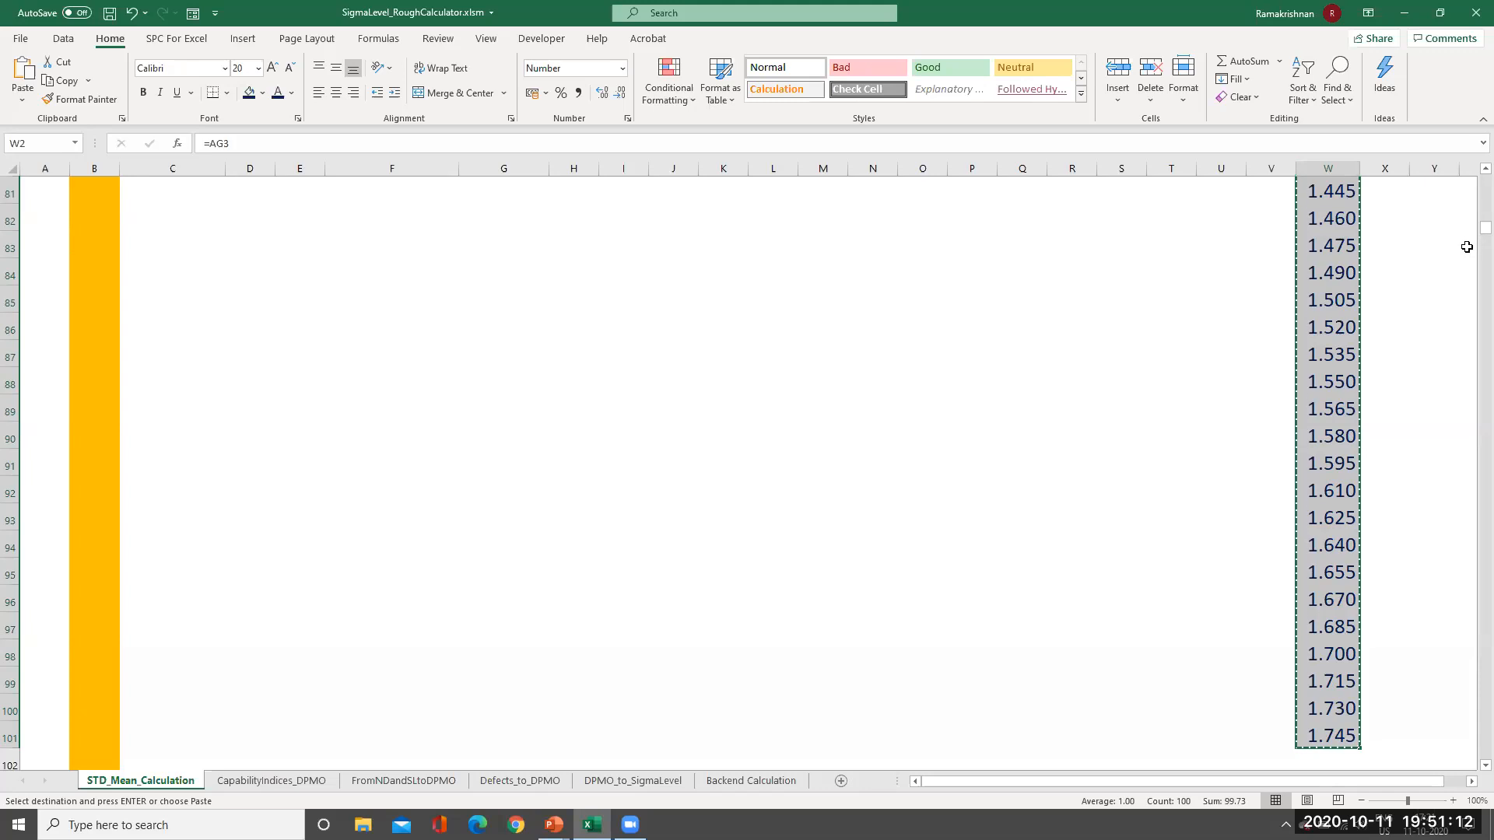
key("ctrl+Home")
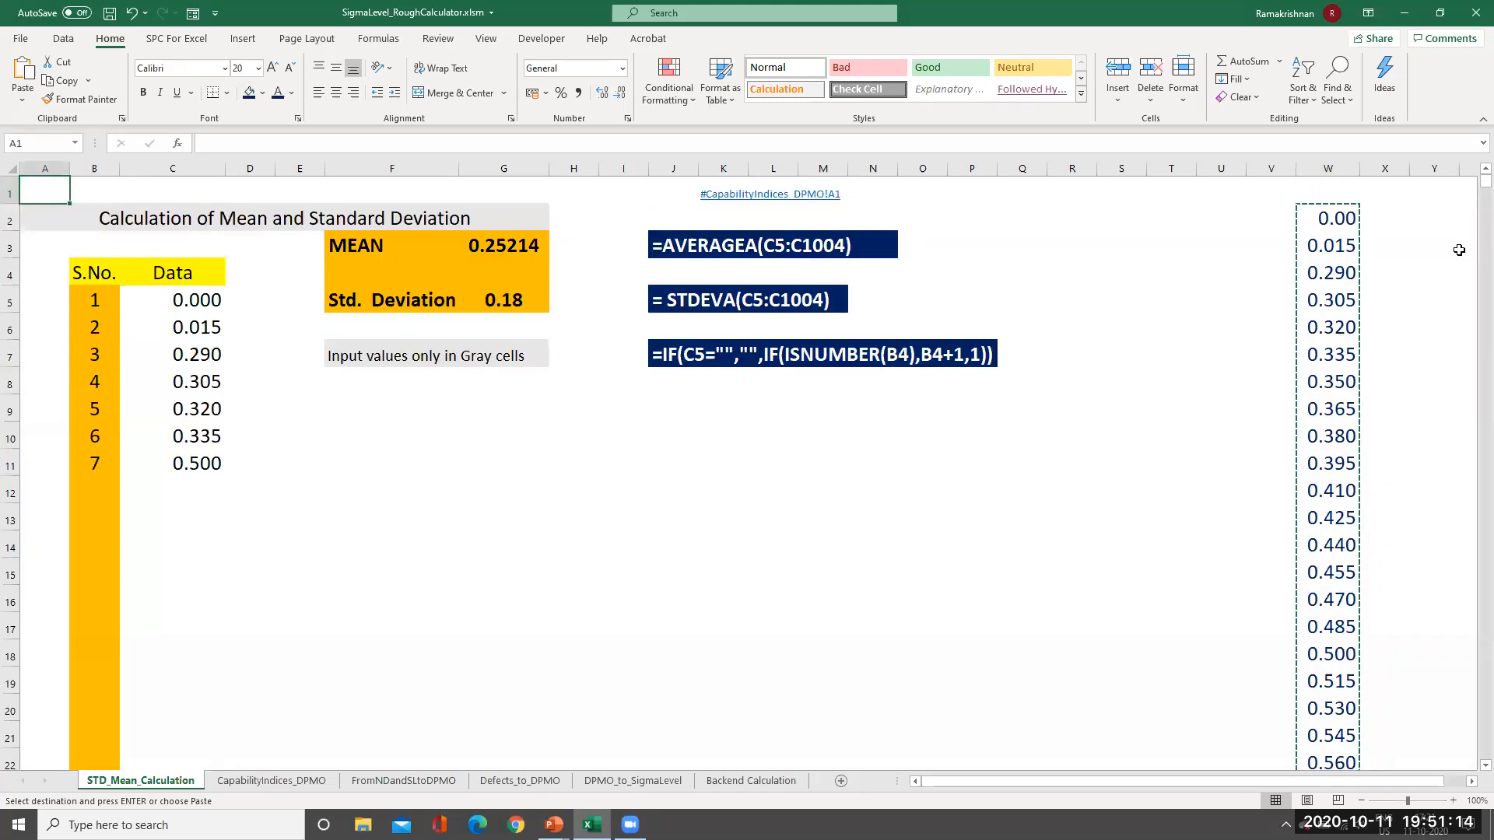
Paste the 100 values into C5 as values only (mean 0.9973, SD 0.45), then show CapabilityIndices_DPMO.
left_click(209, 302)
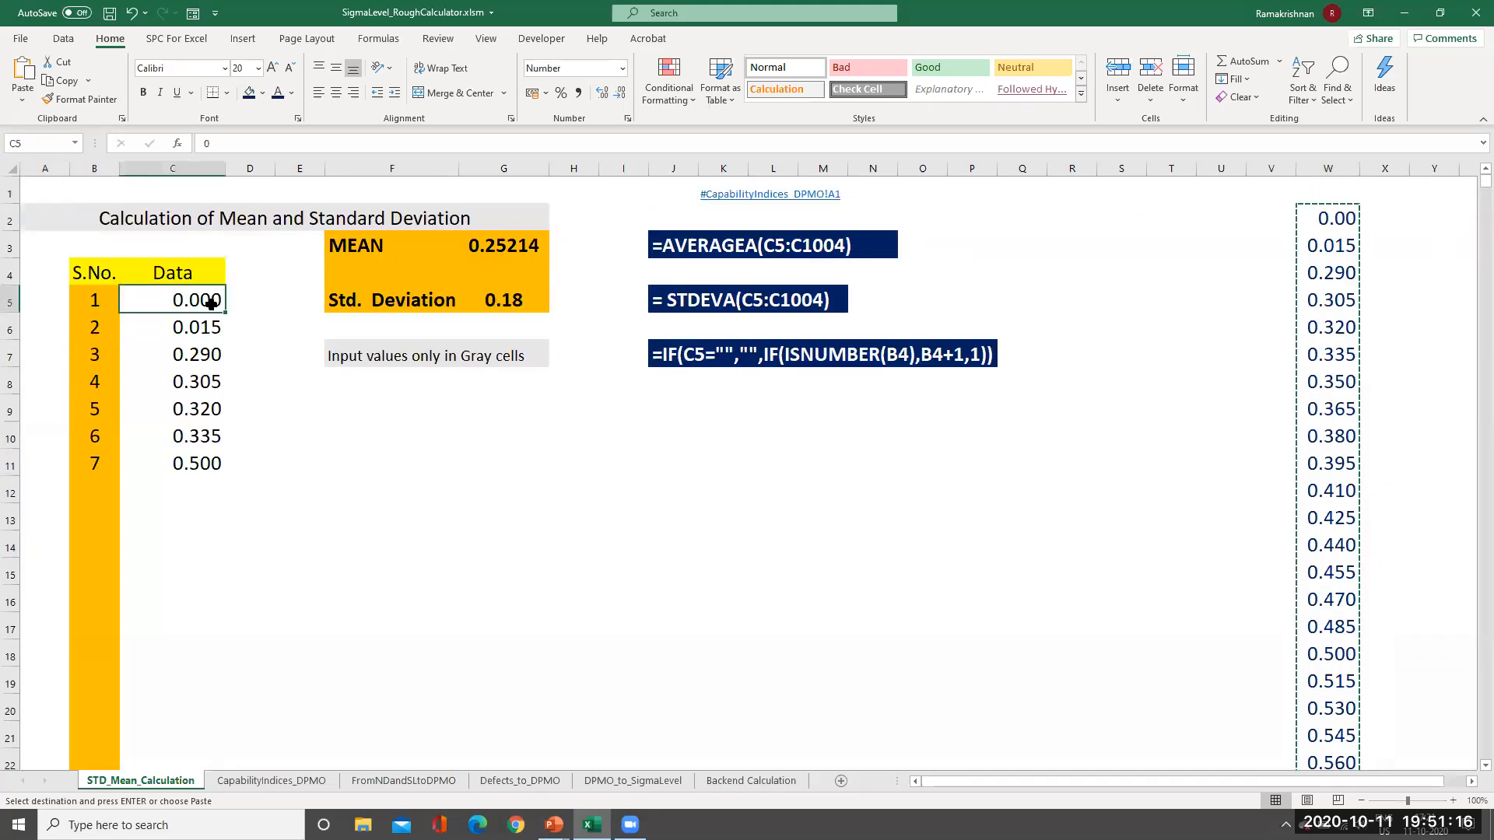
left_click(22, 99)
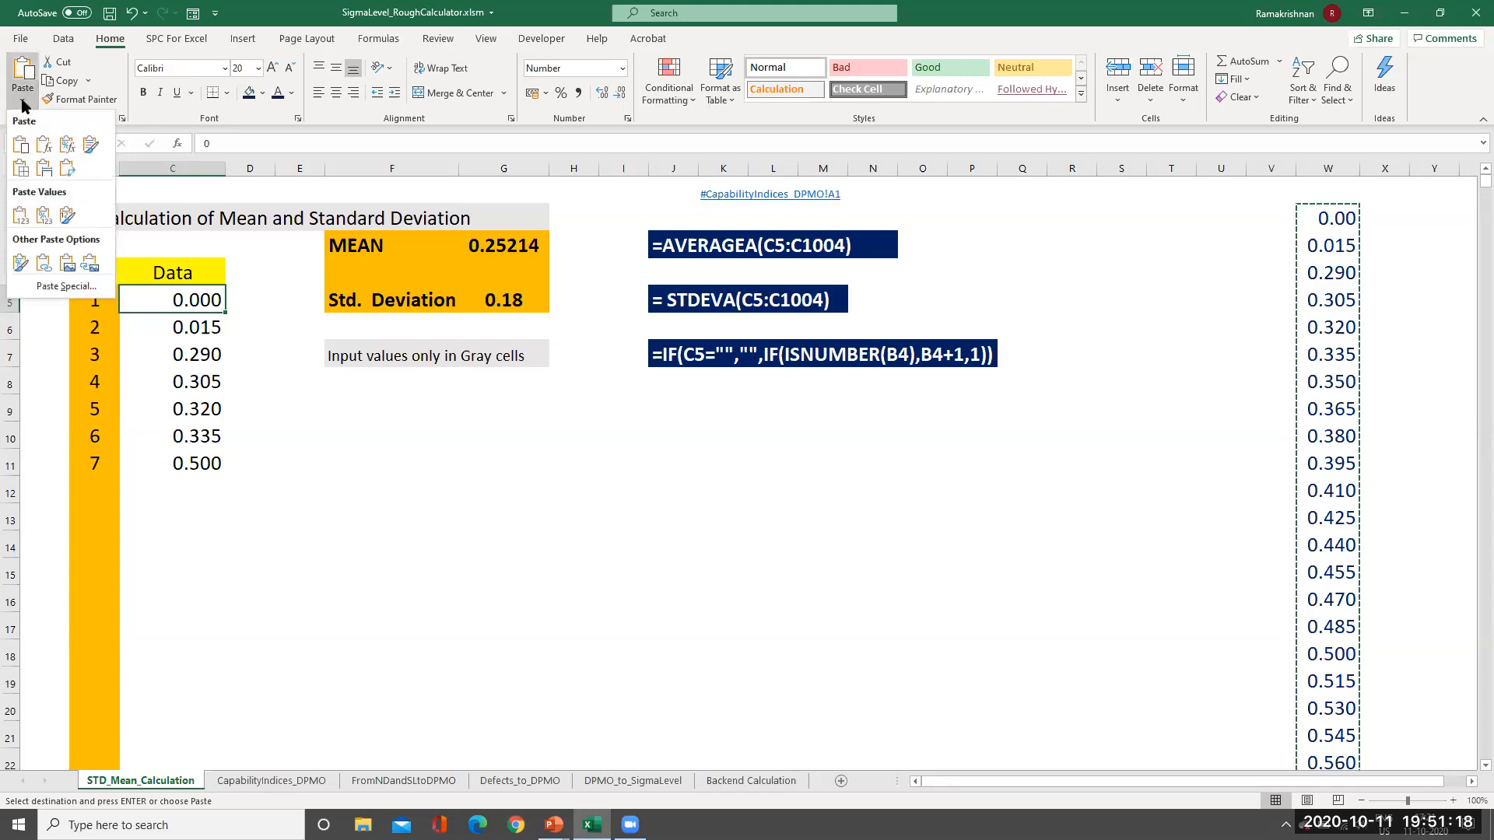
left_click(20, 218)
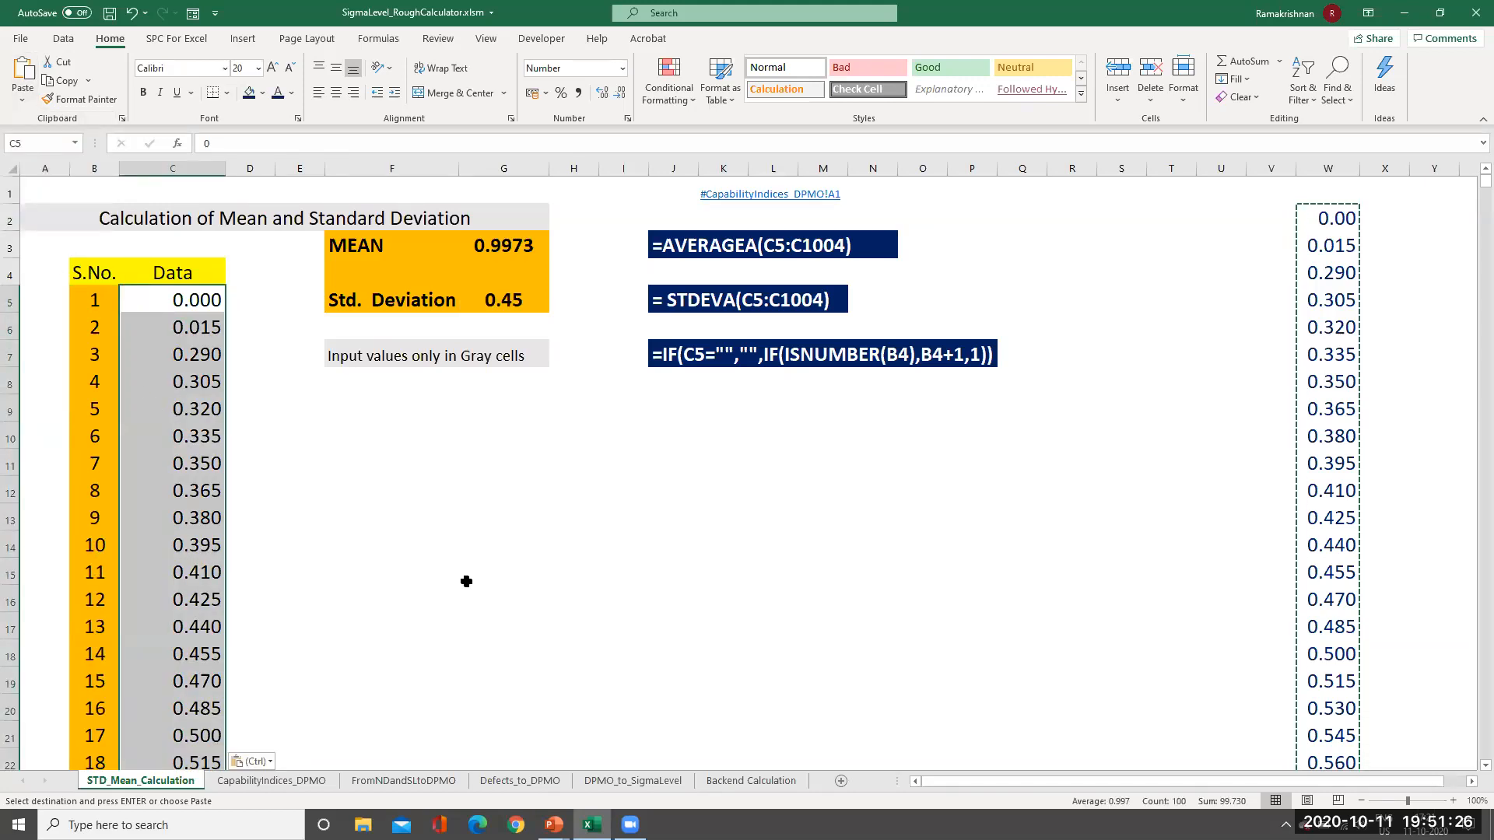
key("Down")
key("Down")
key("Down")
key("Down")
key("Down")
key("Down")
key("Down")
key("Down")
key("Down")
key("Down")
key("Down")
key("Down")
key("Down")
key("Down")
key("Down")
key("Down")
key("Down")
key("Down")
key("Down")
key("Down")
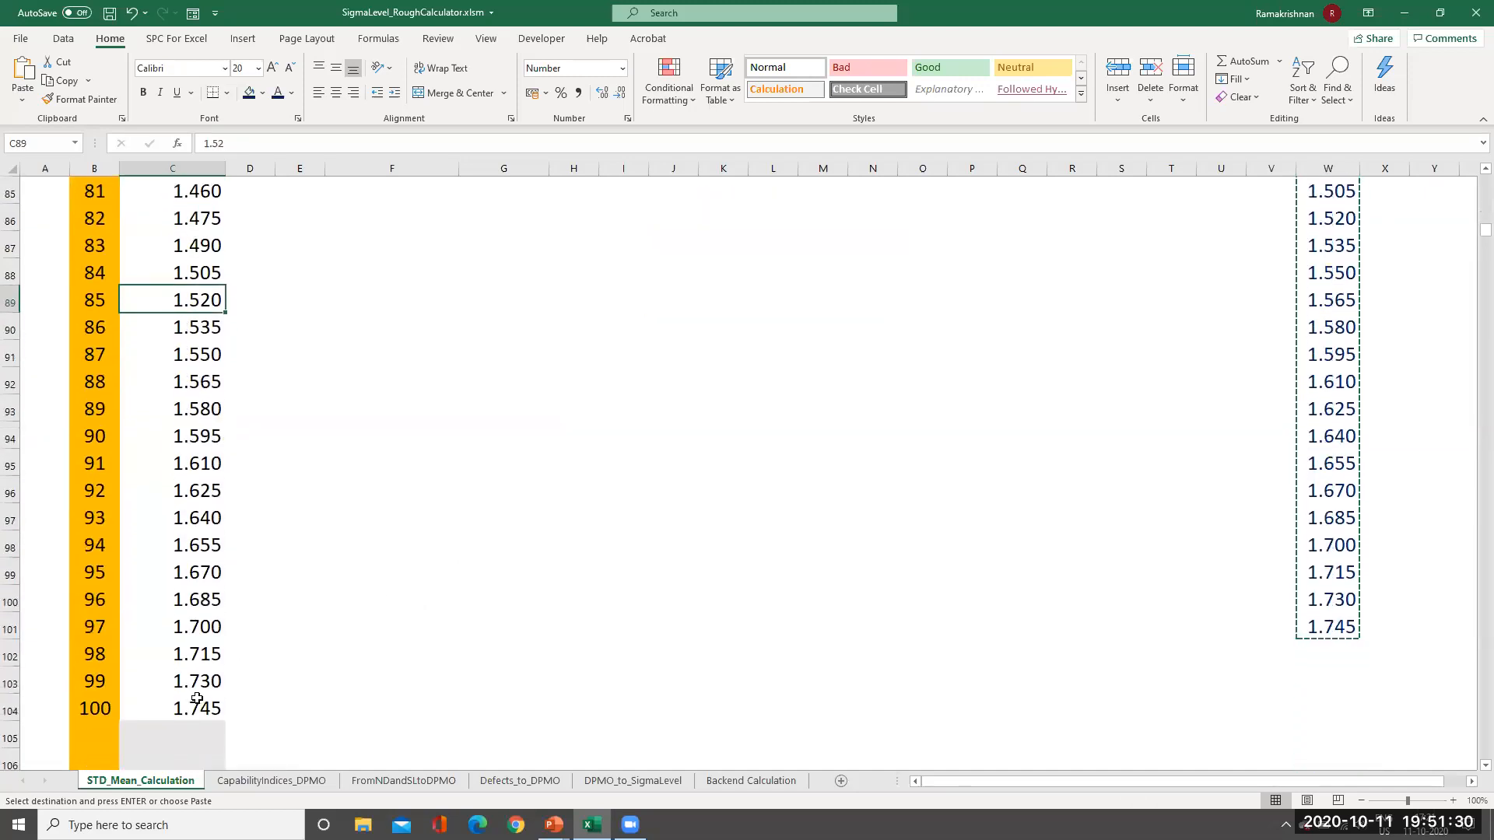
key("ctrl+Home")
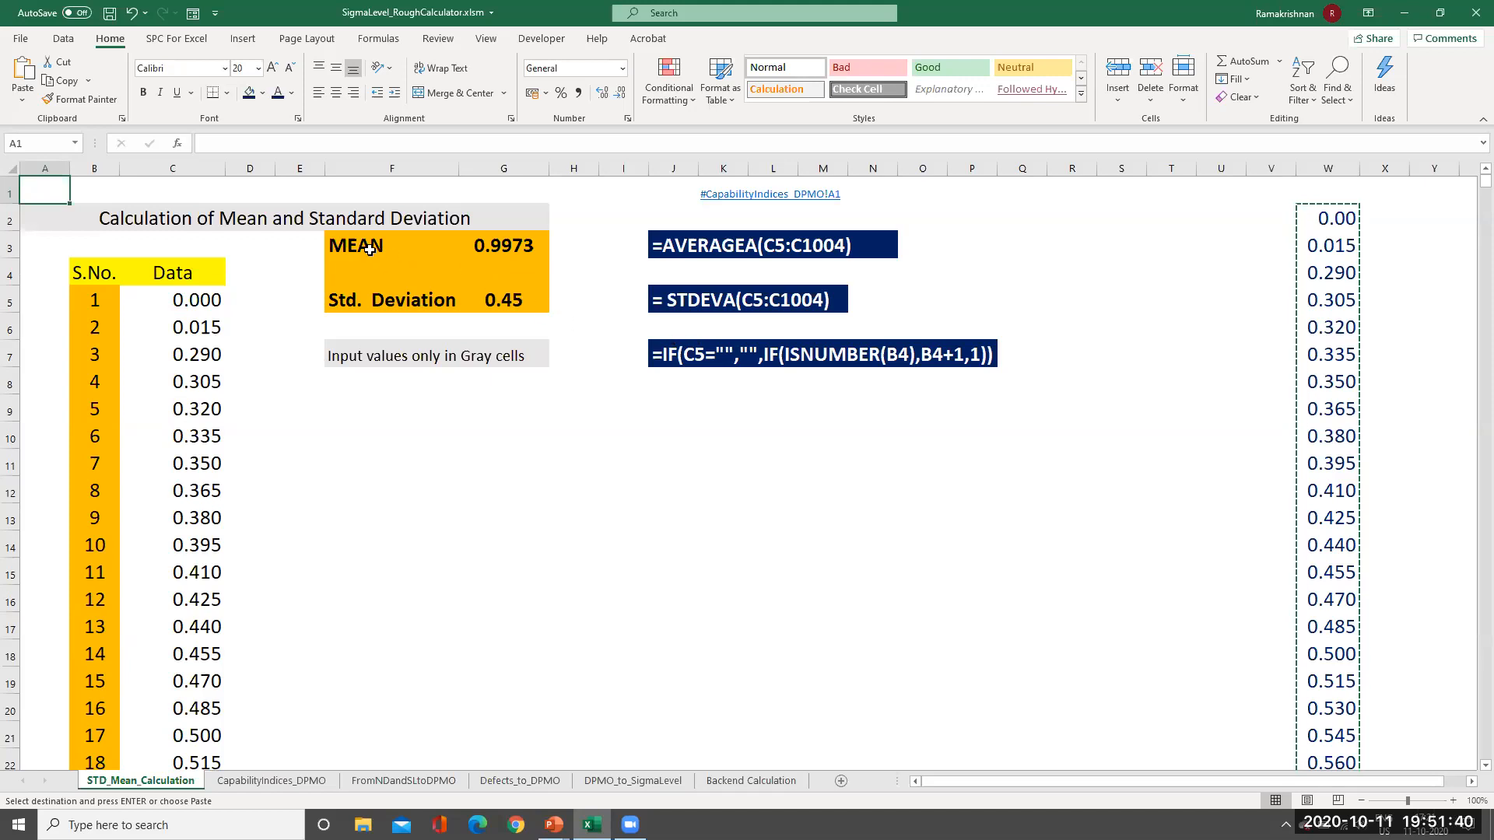
left_click(272, 780)
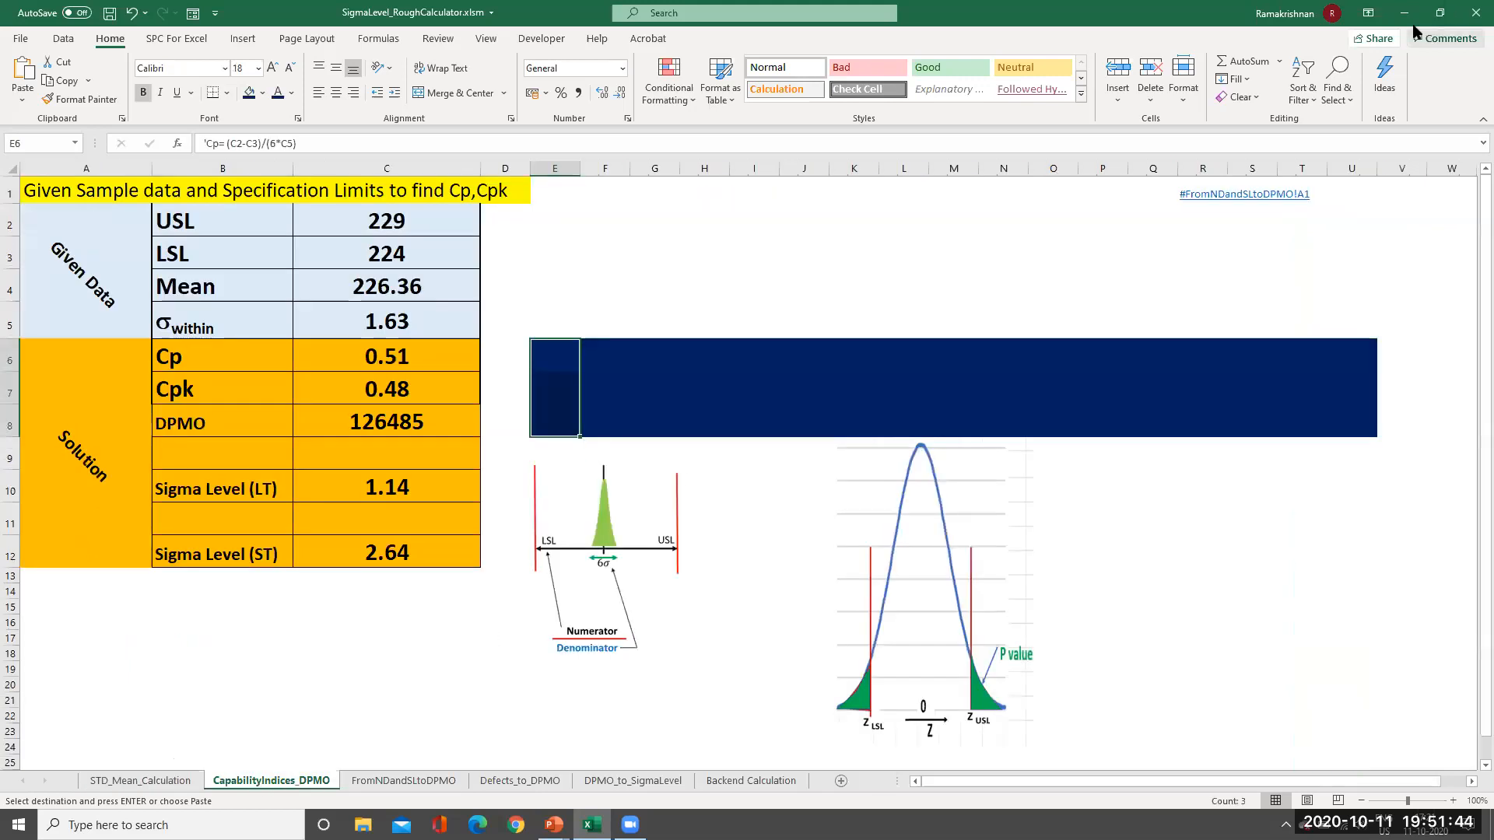
Minimize Excel, advance to slide 6 (Capability Indices), and turn on the laser pointer.
left_click(1404, 13)
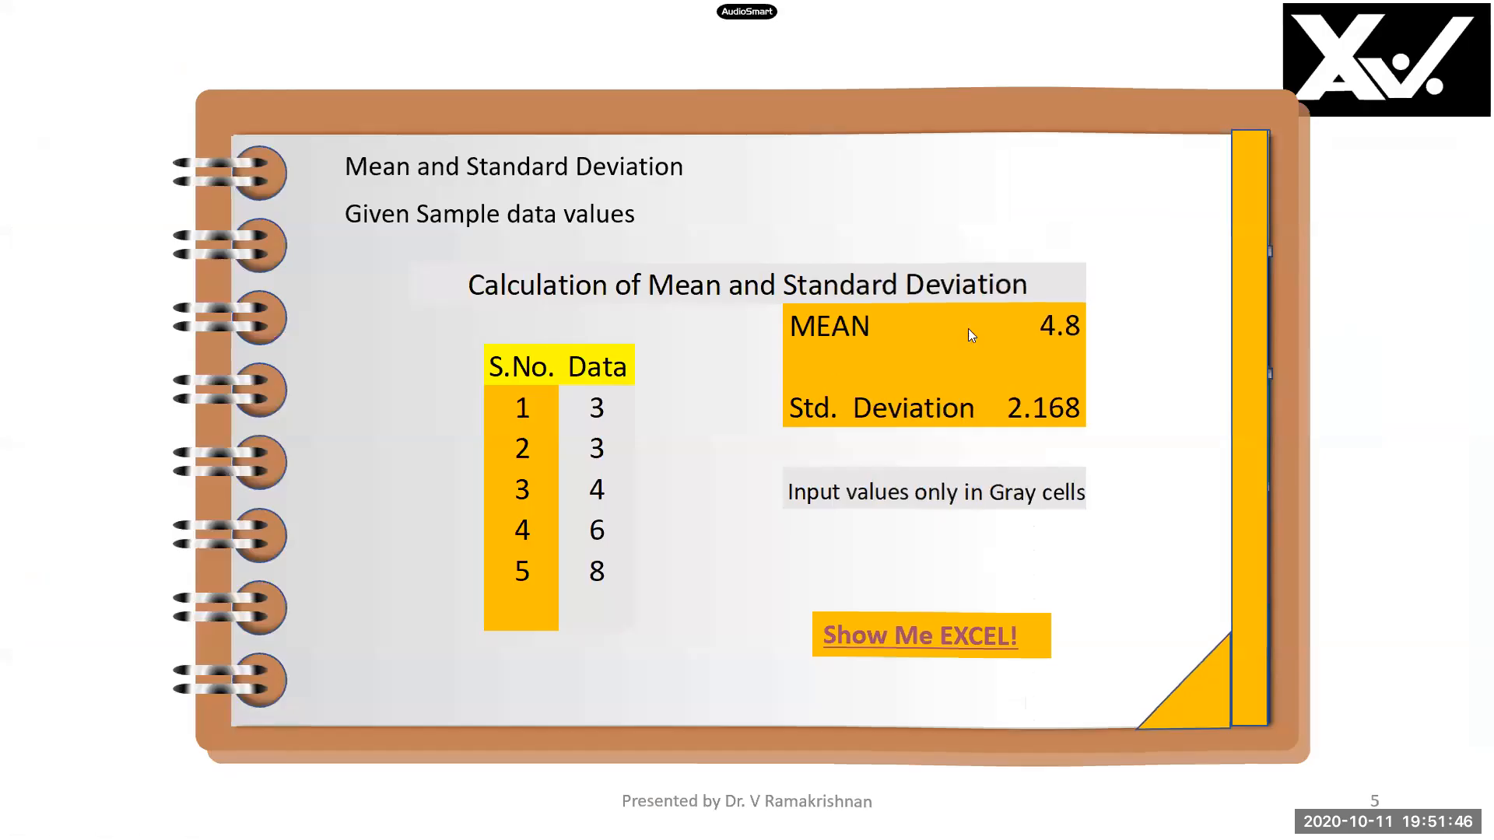
left_click(1037, 255)
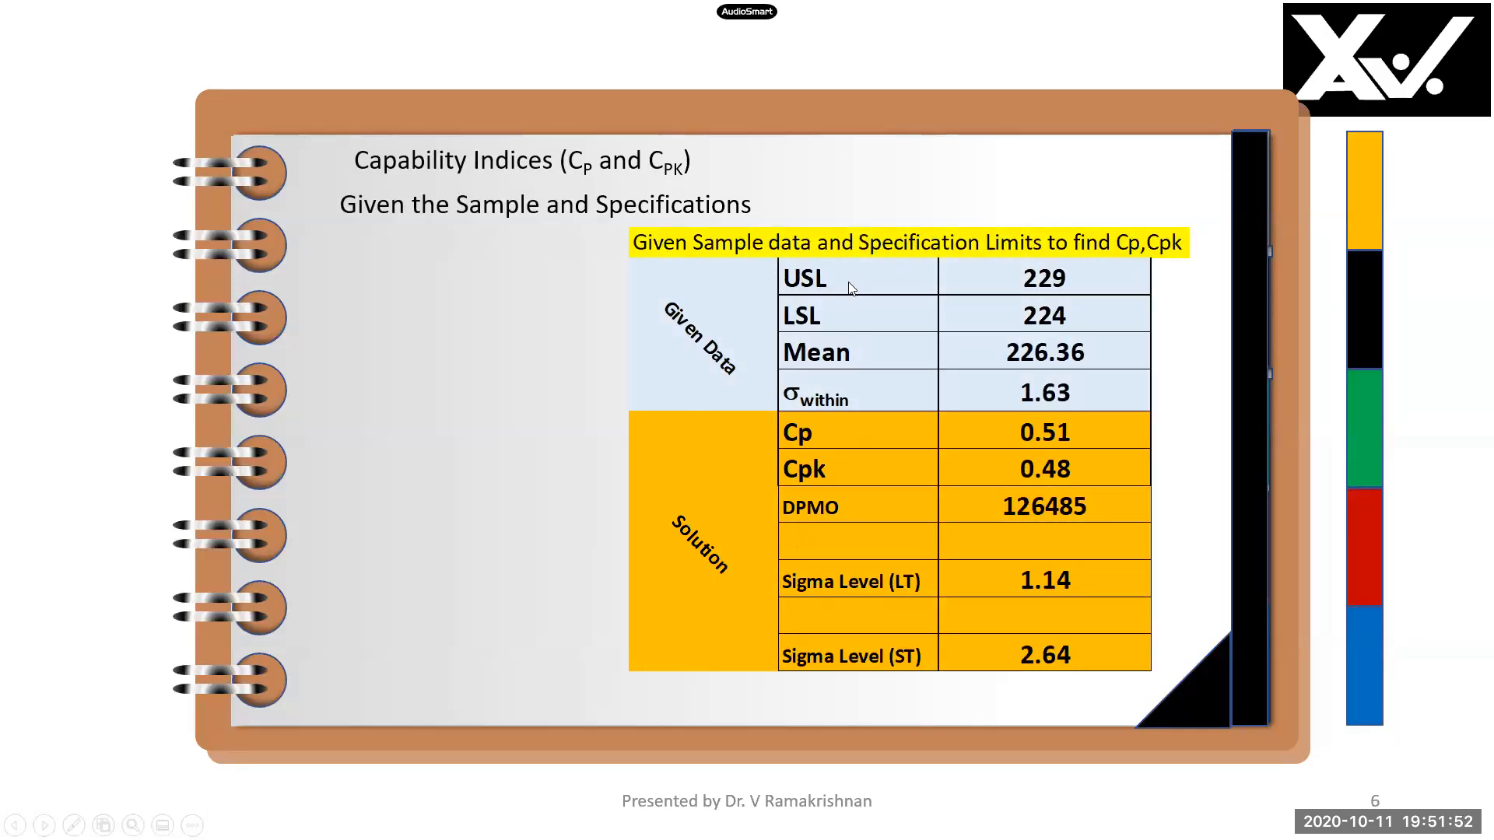
key("ctrl+l")
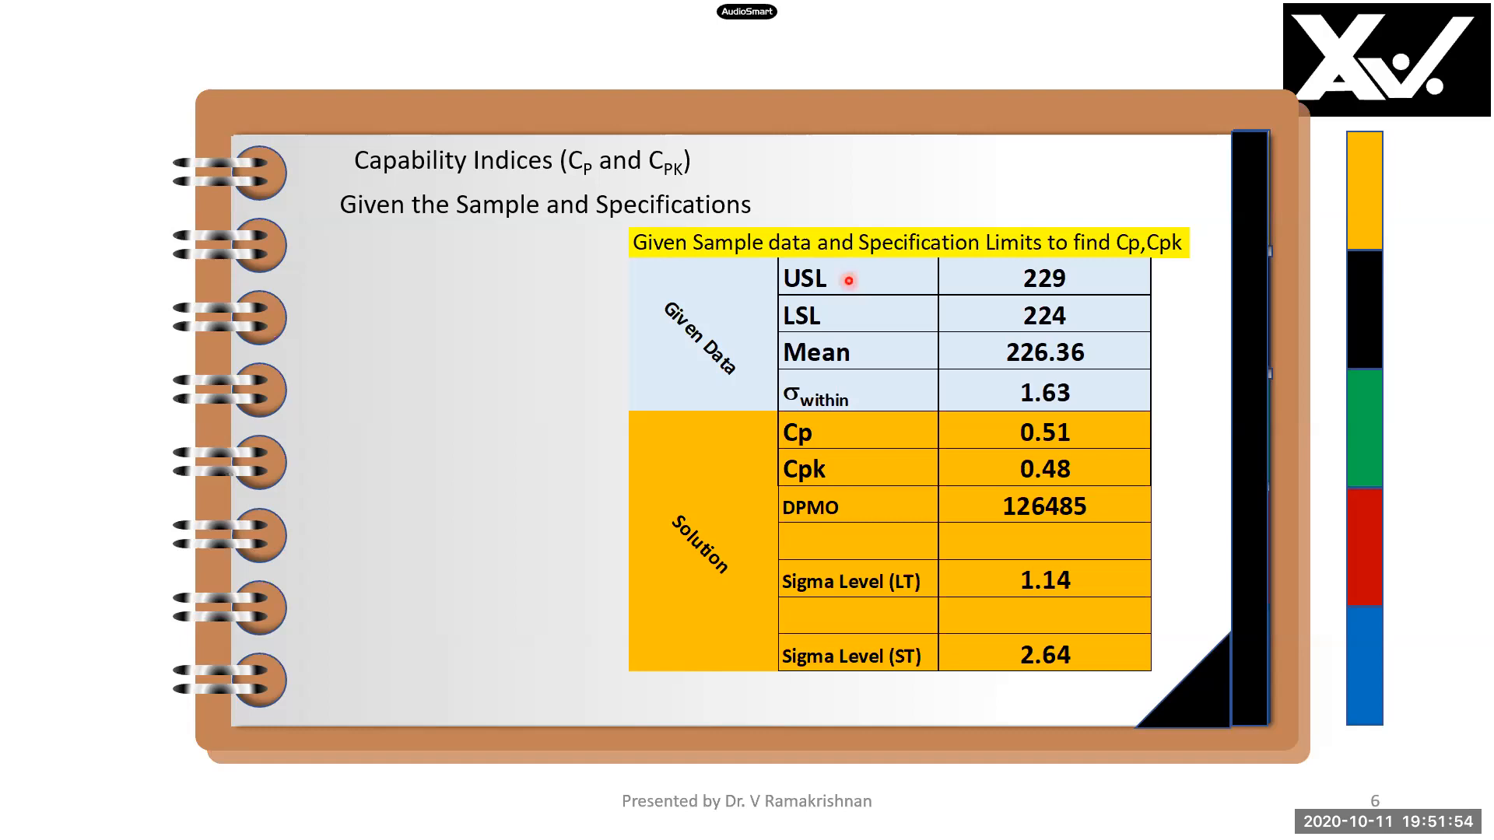